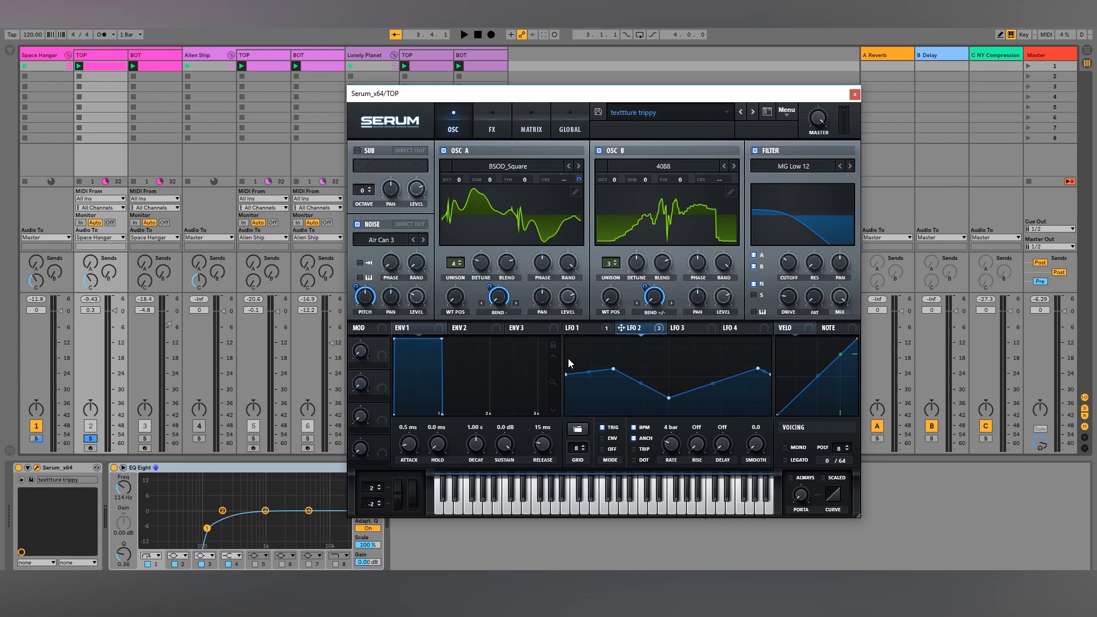
- Review the effects rack of the Space Hangar TOP patch and return to its oscillators
{"action": "left_click", "coordinate": [493, 127]}
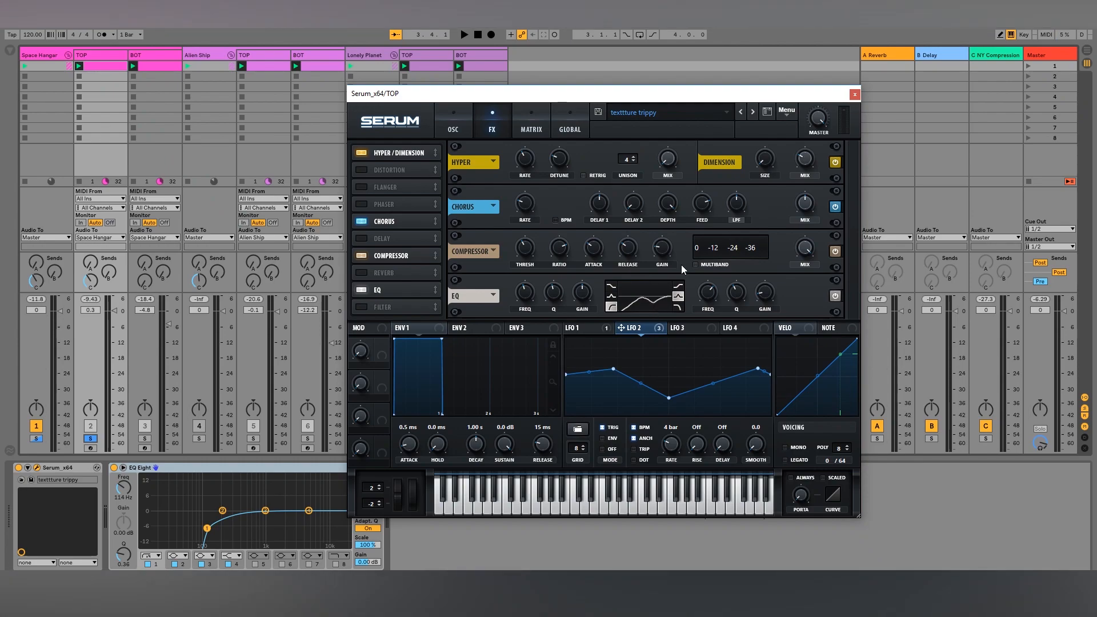
{"action": "left_click", "coordinate": [454, 128]}
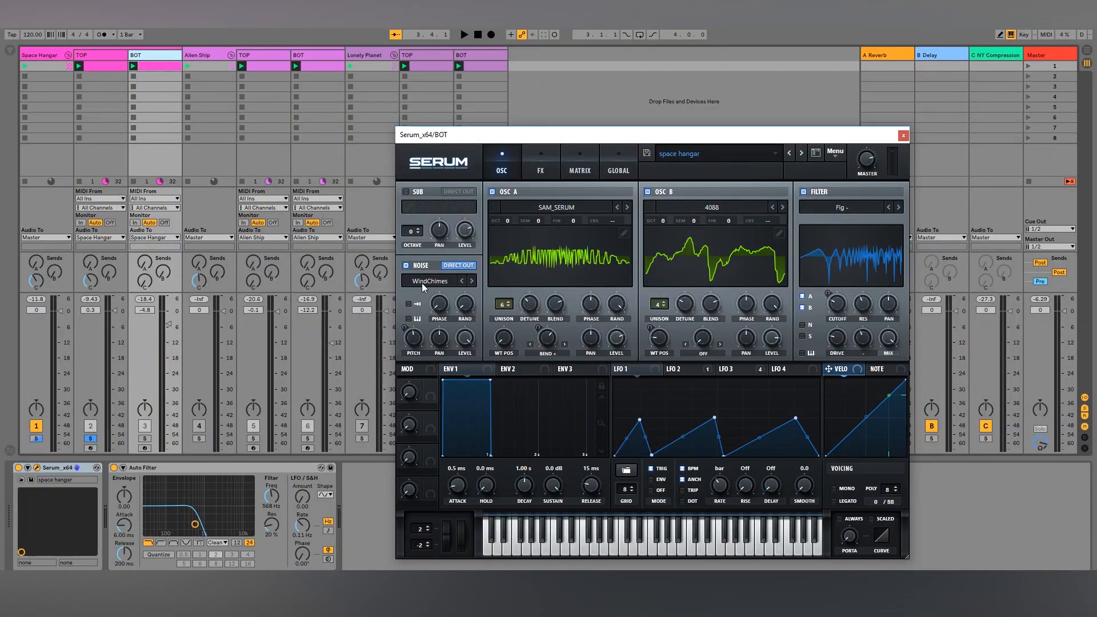
- Check the wavetable category and warp mode of oscillator A in the Space Hangar BOT patch
{"action": "left_click", "coordinate": [556, 207]}
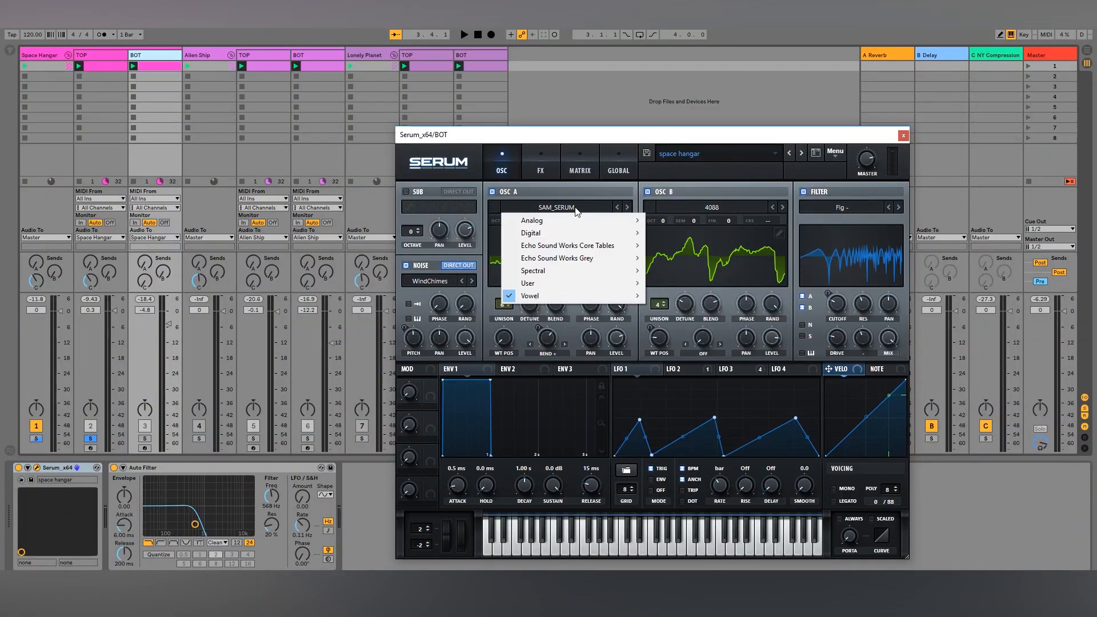
{"action": "mouse_move", "coordinate": [563, 297]}
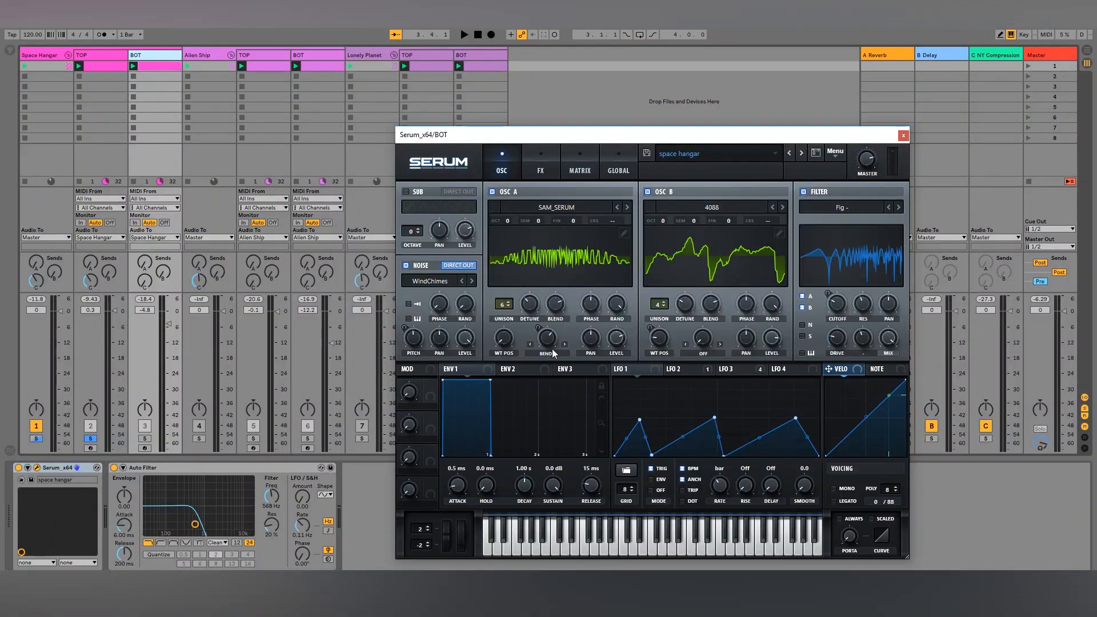
{"action": "left_click", "coordinate": [540, 354]}
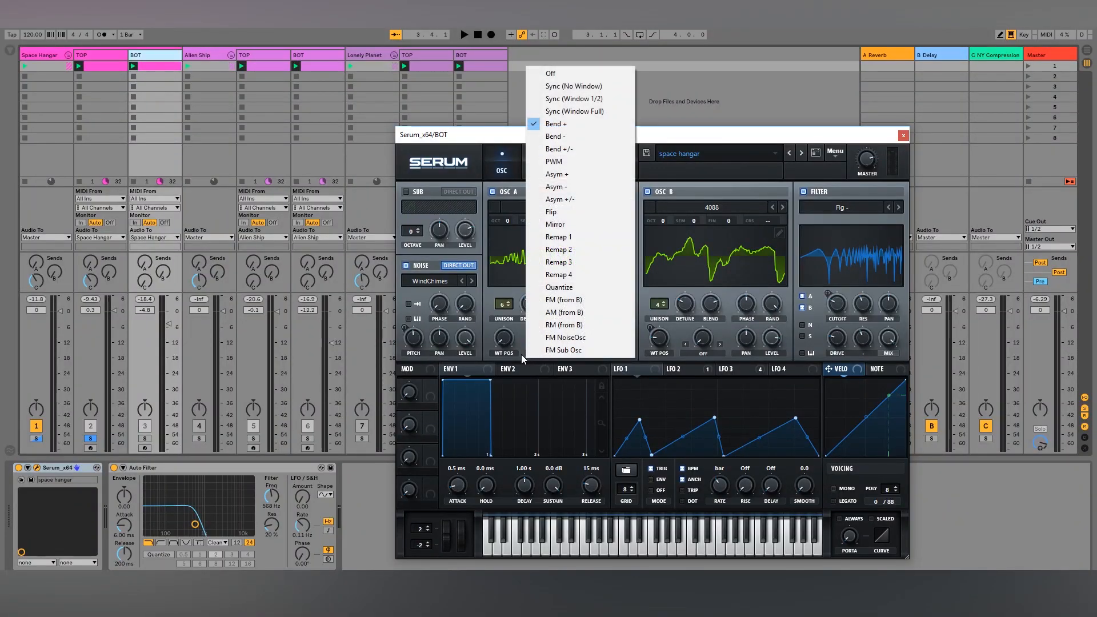
{"action": "left_click", "coordinate": [521, 355]}
{"action": "mouse_move", "coordinate": [548, 338]}
{"action": "left_mouse_down"}
{"action": "mouse_move", "coordinate": [534, 423]}
{"action": "mouse_move", "coordinate": [550, 344]}
{"action": "left_mouse_up"}
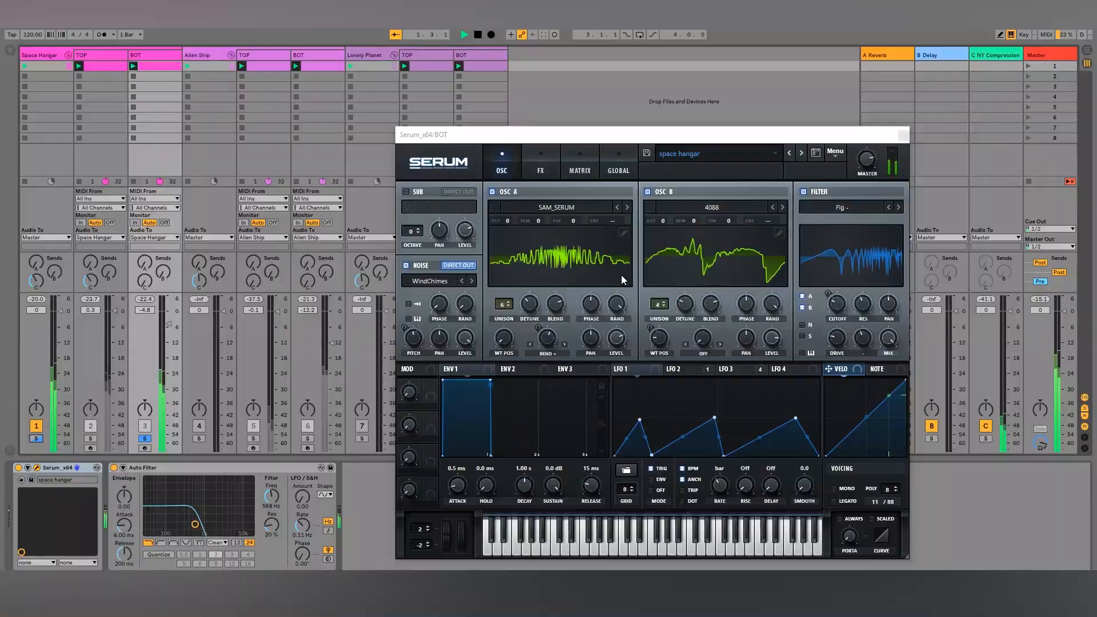
- Stop playback and review the Space Hangar BOT patch's LFO 2 modulation, noise source and effects
{"action": "left_click", "coordinate": [680, 368]}
{"action": "key", "text": "space"}
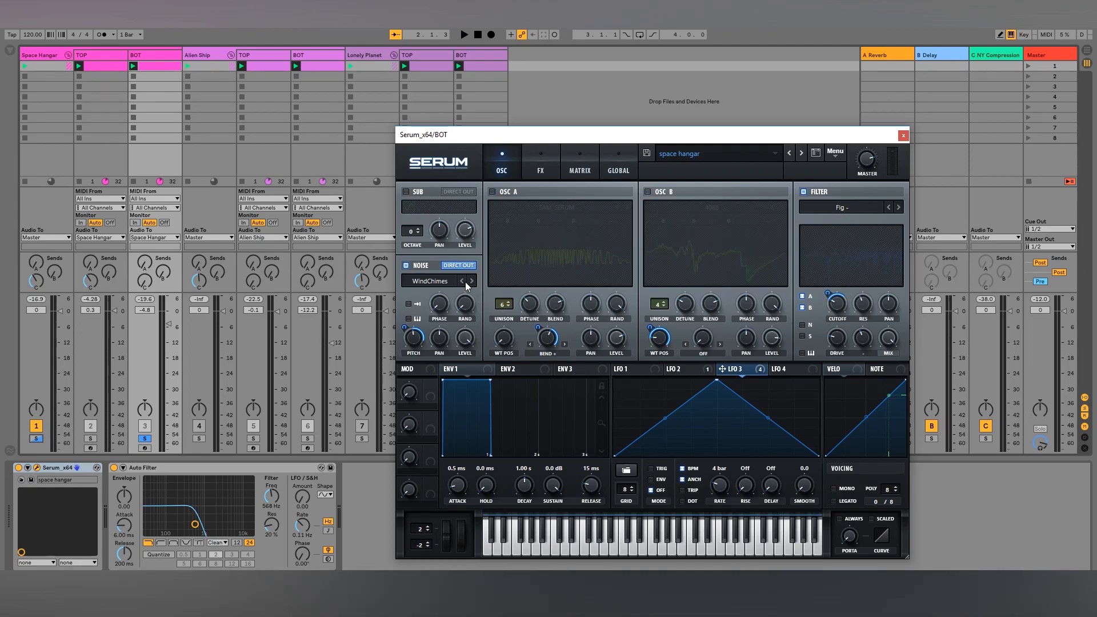
{"action": "left_click", "coordinate": [430, 281]}
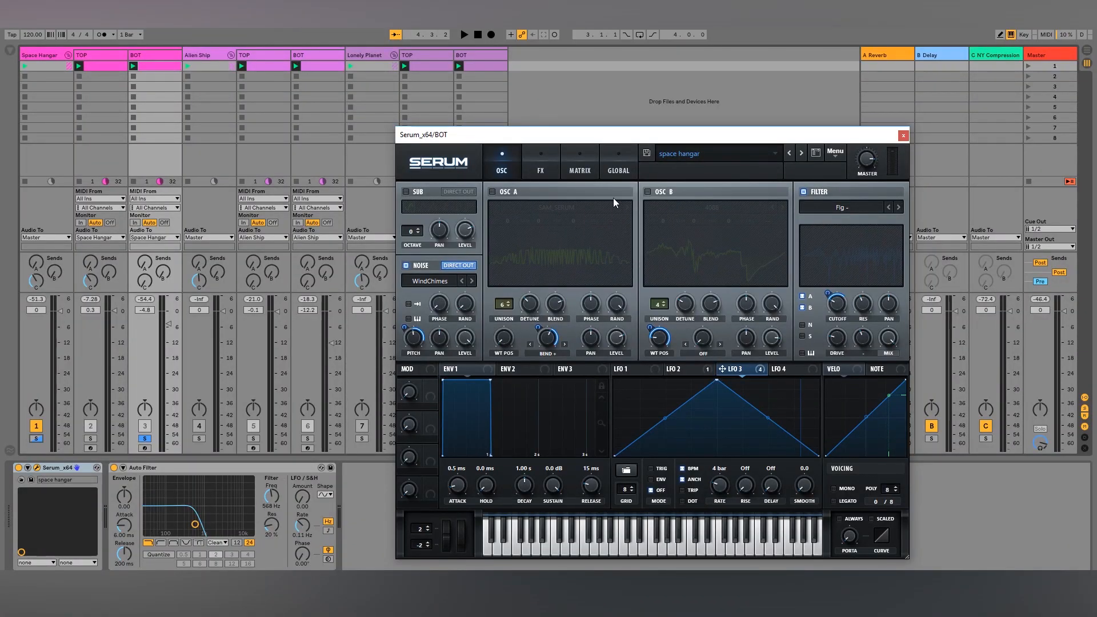
{"action": "left_click", "coordinate": [533, 161]}
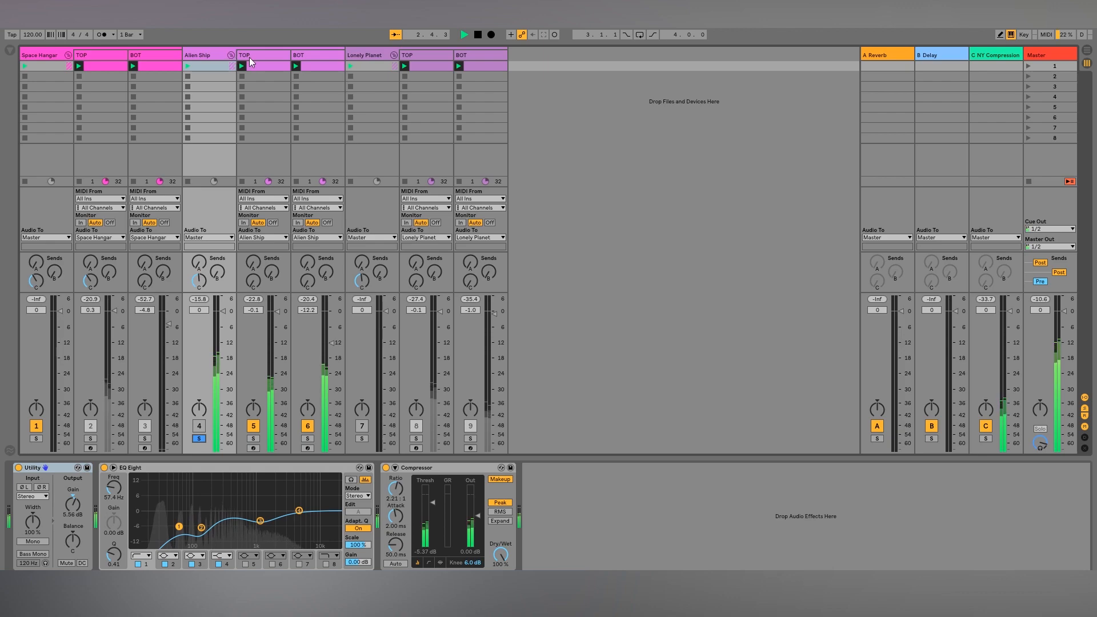
- Open the Alien Ship TOP patch and check the wavetable categories of oscillators A and B
{"action": "left_click", "coordinate": [249, 57]}
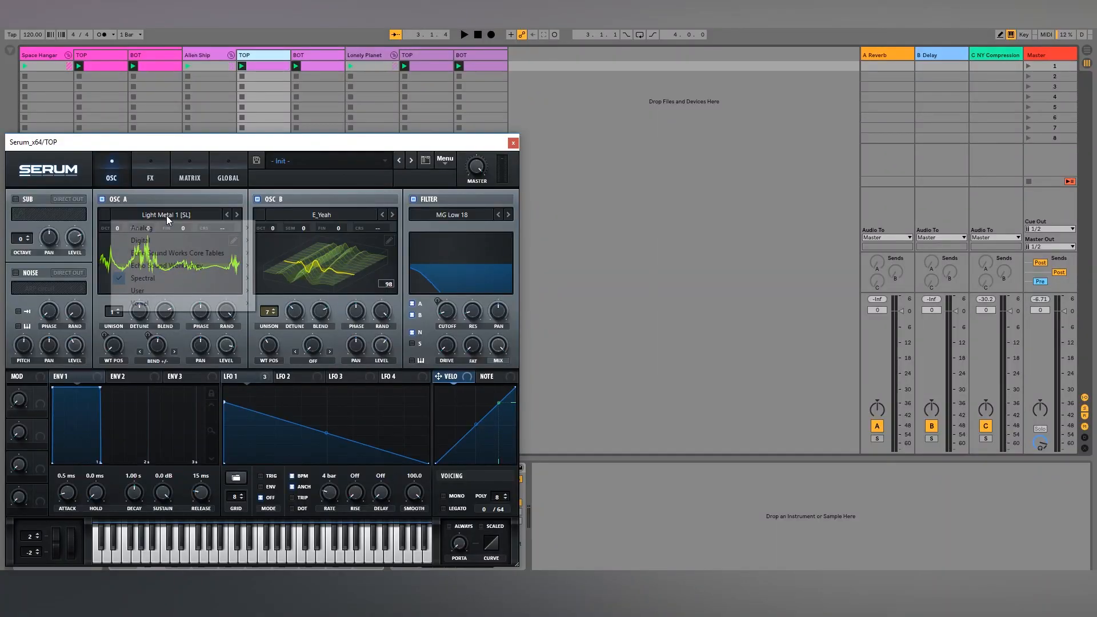
{"action": "left_click", "coordinate": [166, 215]}
{"action": "mouse_move", "coordinate": [191, 283]}
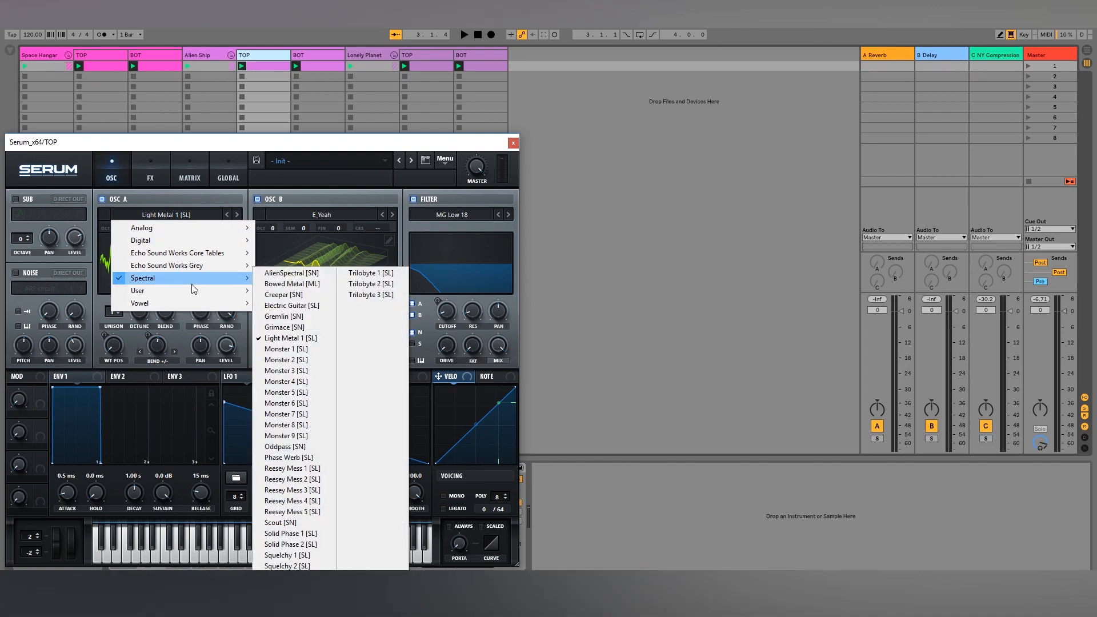
{"action": "left_click", "coordinate": [290, 158]}
{"action": "left_click", "coordinate": [289, 146]}
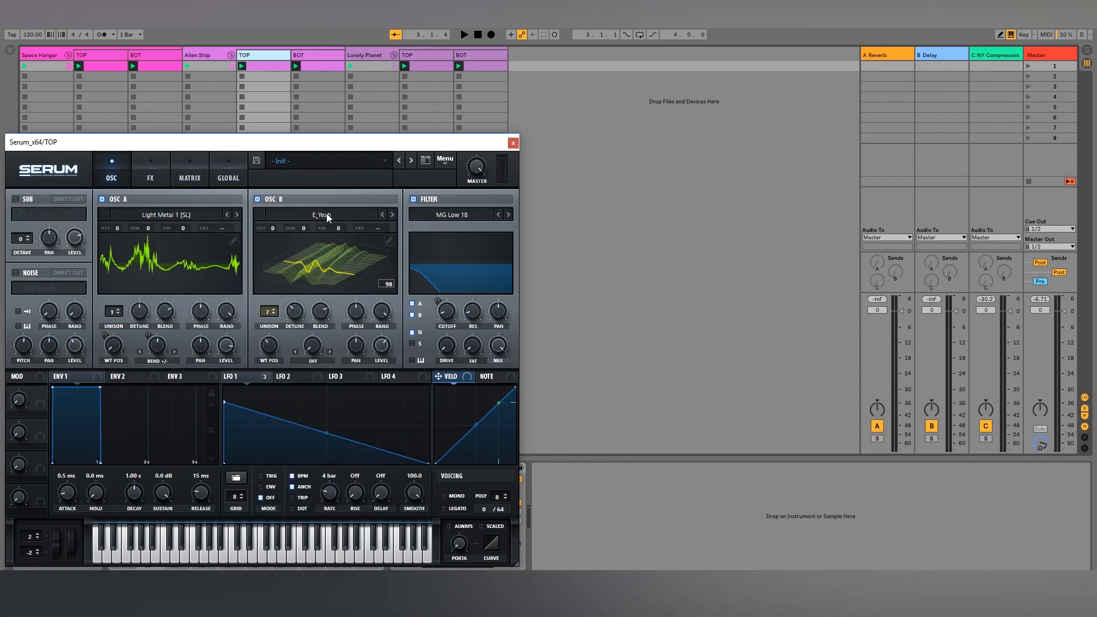
{"action": "left_click", "coordinate": [333, 216]}
{"action": "mouse_move", "coordinate": [343, 308]}
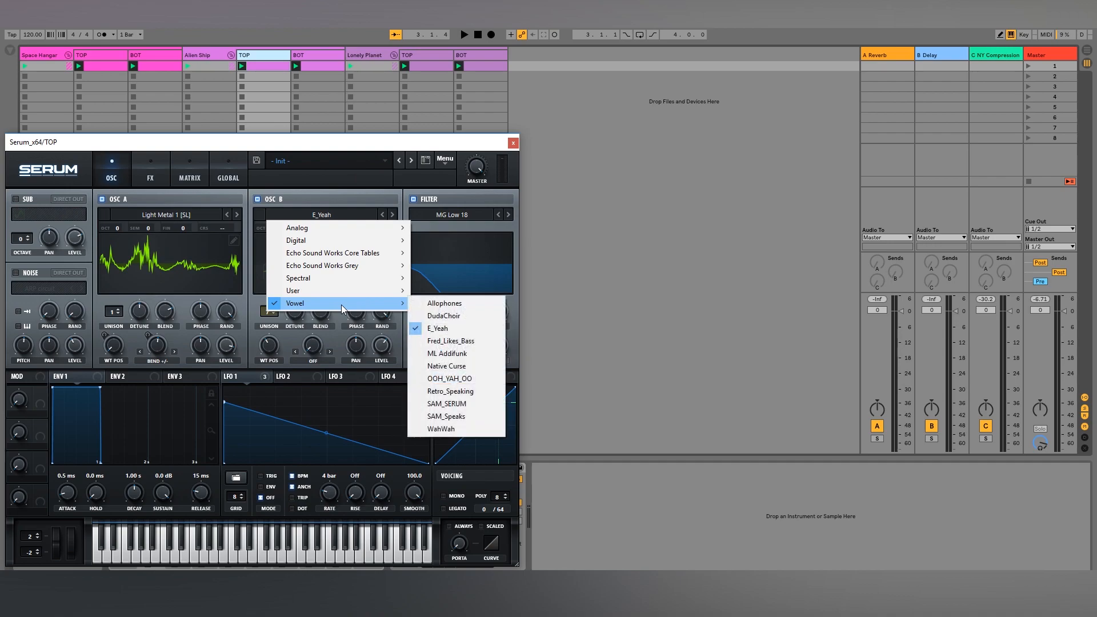
{"action": "left_click", "coordinate": [224, 145]}
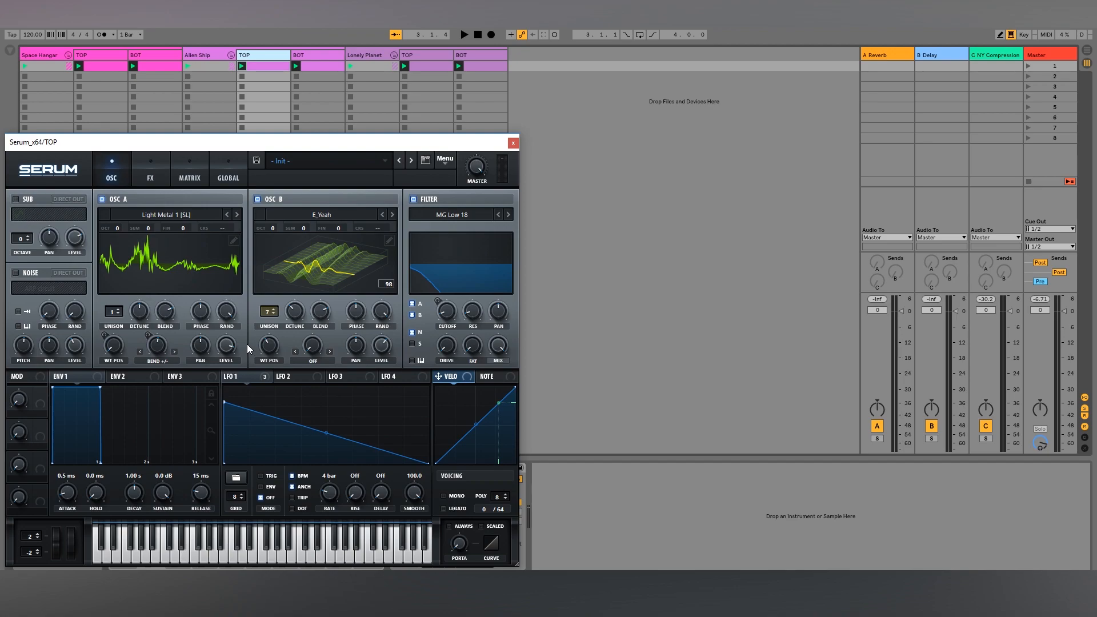
- Move the Alien Ship TOP synth window clear of the mixer and inspect what LFOs 1 to 4 modulate
{"action": "left_click_drag", "start_coordinate": [264, 150], "coordinate": [612, 136]}
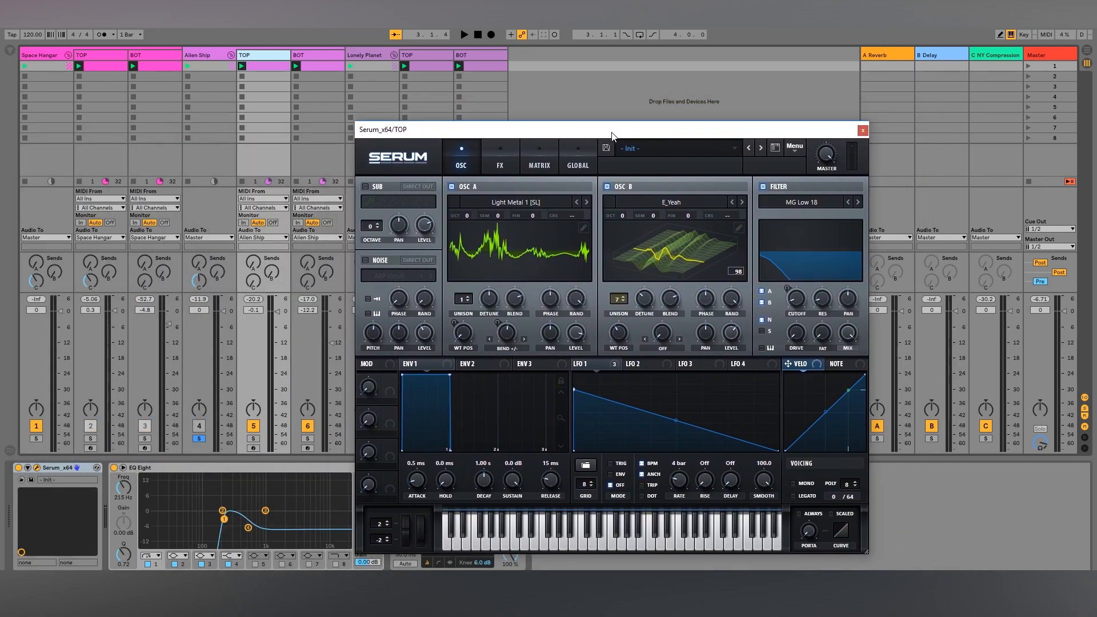
{"action": "left_click", "coordinate": [632, 364]}
{"action": "left_click", "coordinate": [693, 364]}
{"action": "left_click", "coordinate": [733, 365]}
{"action": "left_click", "coordinate": [599, 365]}
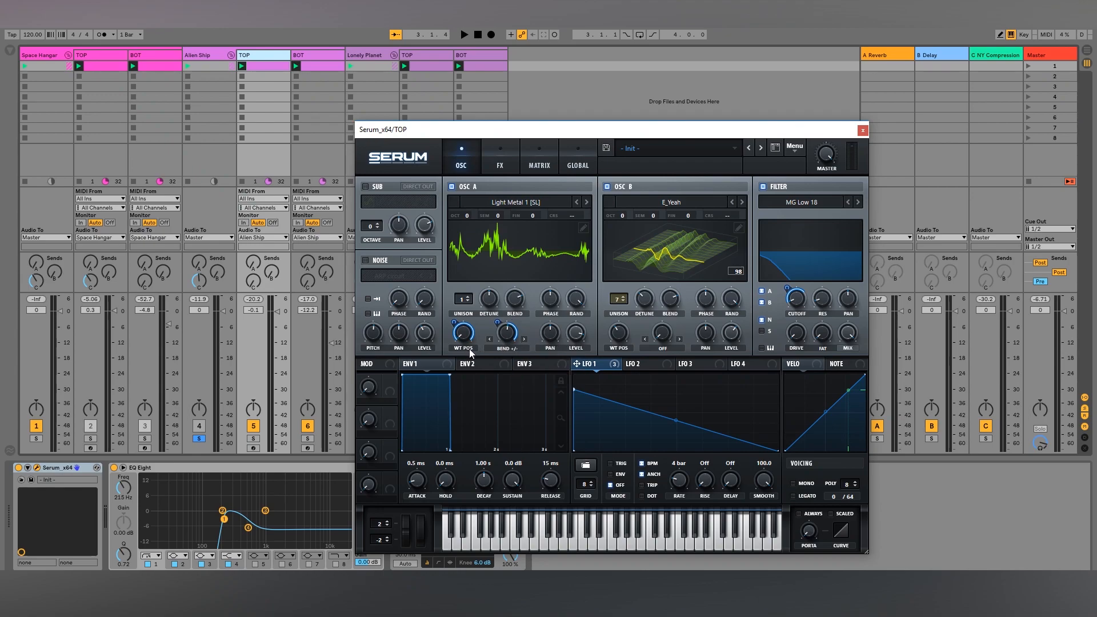
{"action": "left_click_drag", "start_coordinate": [463, 337], "coordinate": [452, 357]}
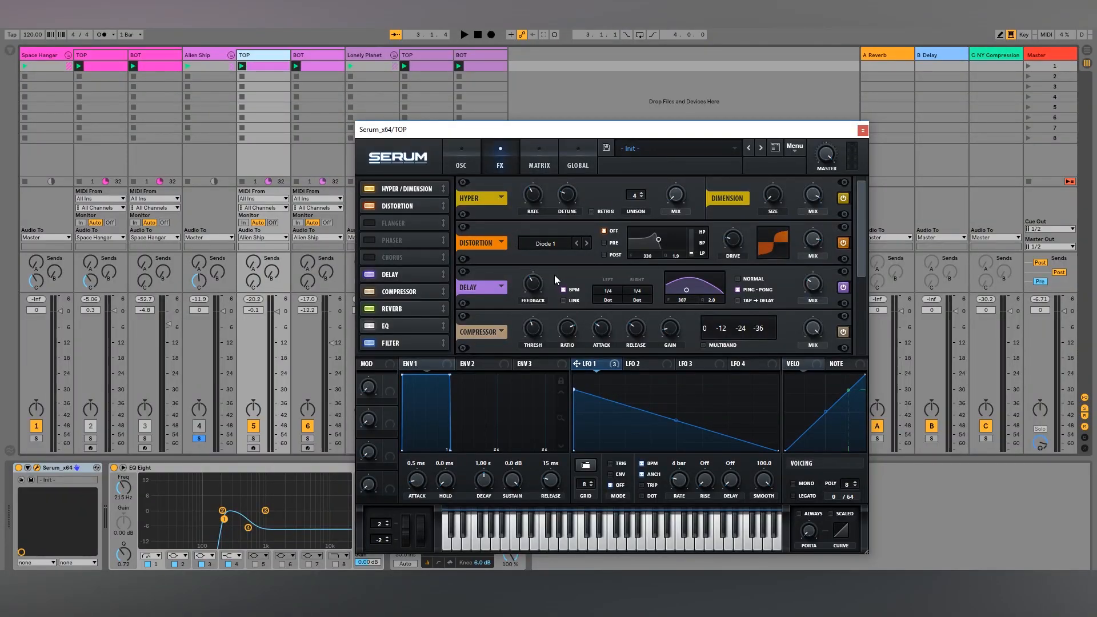
- Solo the Alien Ship TOP track and activate the Alien Ship group to audition the patch with its effects
{"action": "left_click", "coordinate": [250, 439]}
{"action": "key", "text": "space"}
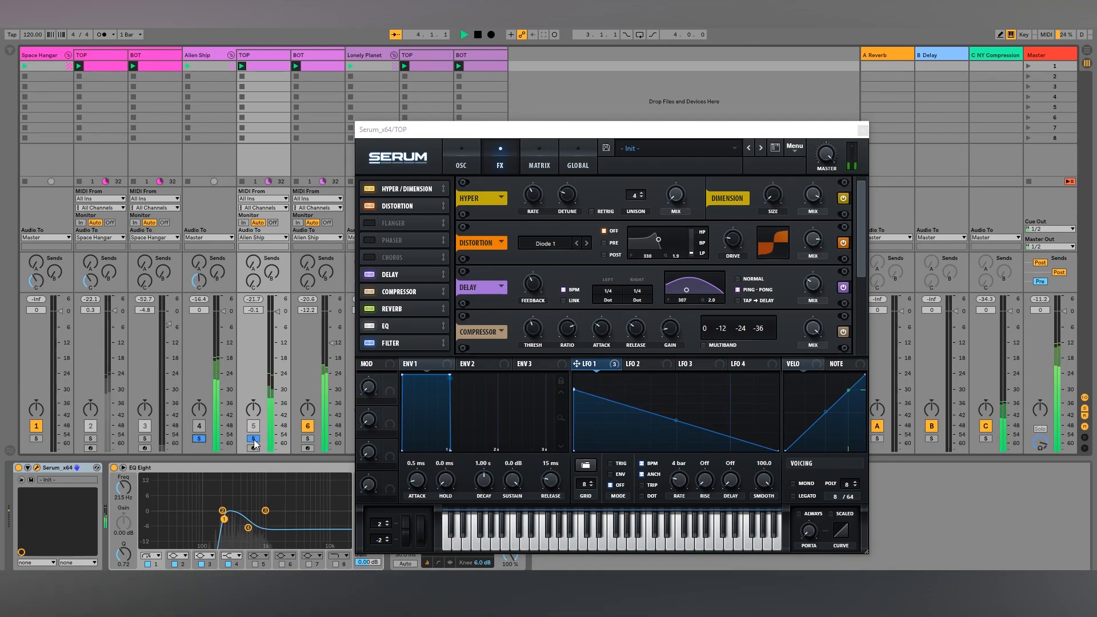
{"action": "left_click", "coordinate": [199, 425]}
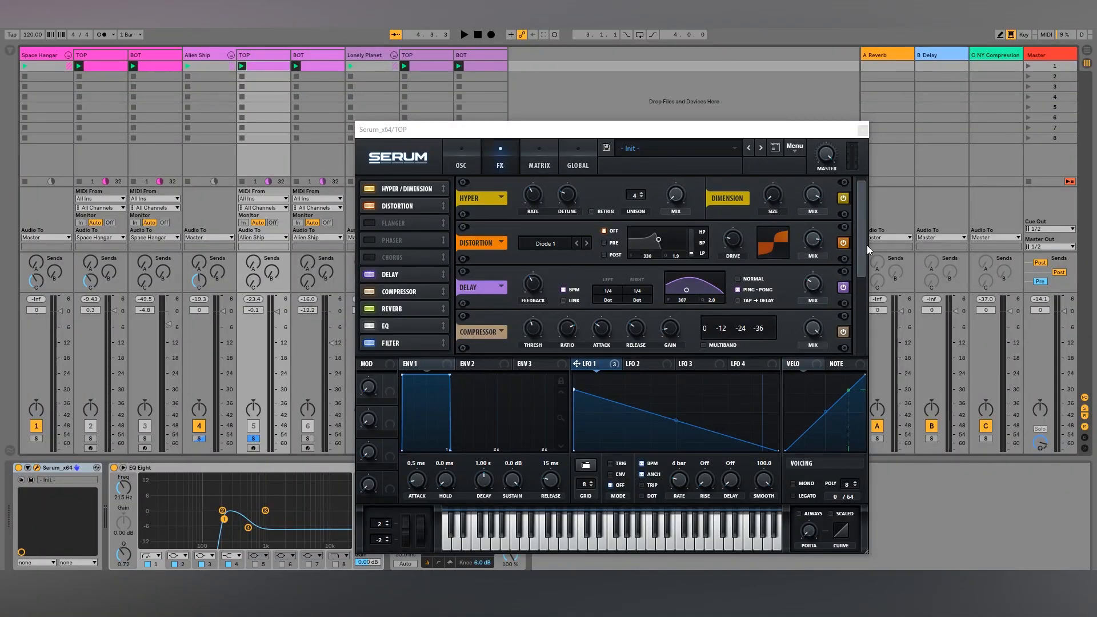
{"action": "left_click_drag", "start_coordinate": [866, 245], "coordinate": [864, 300]}
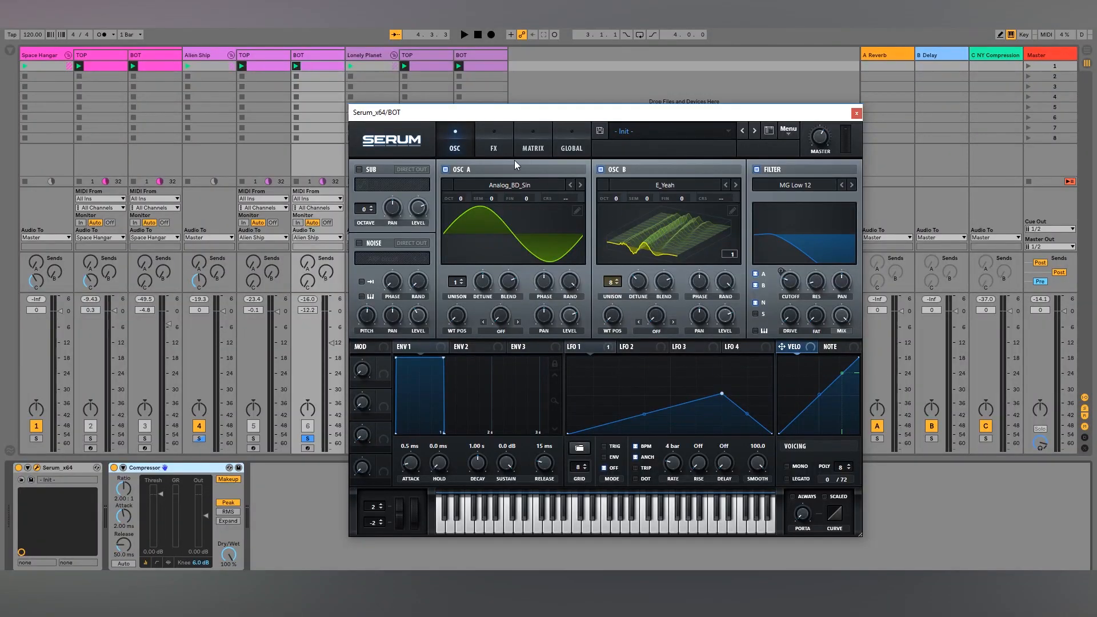
- Review the Alien Ship BOT patch's effects, and switch off its oscillator B during playback
{"action": "left_click", "coordinate": [500, 148]}
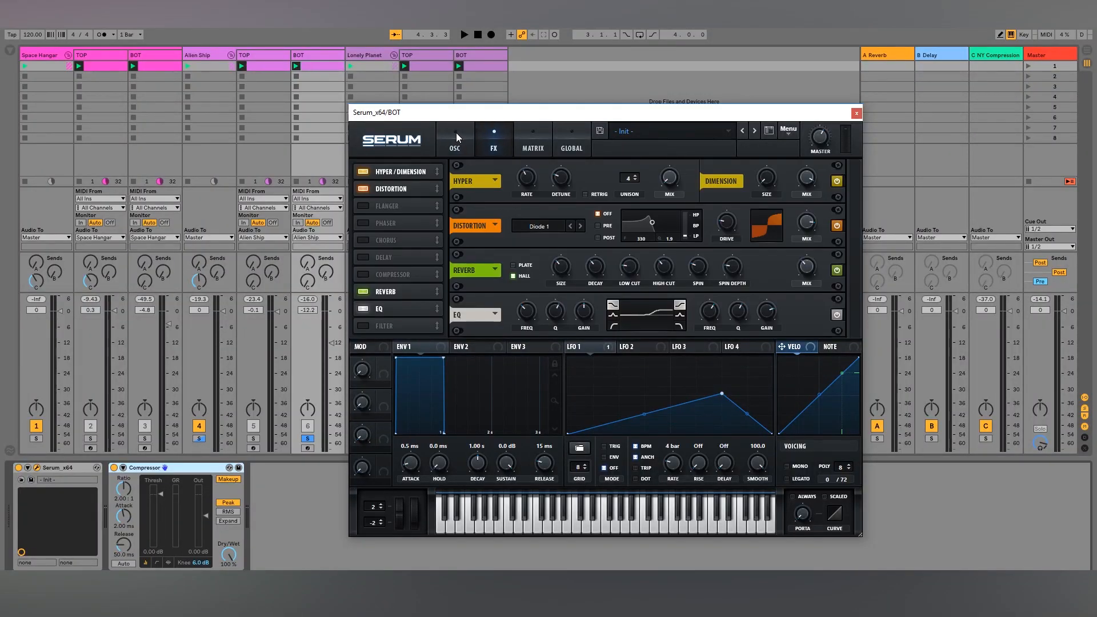
{"action": "key", "text": "space"}
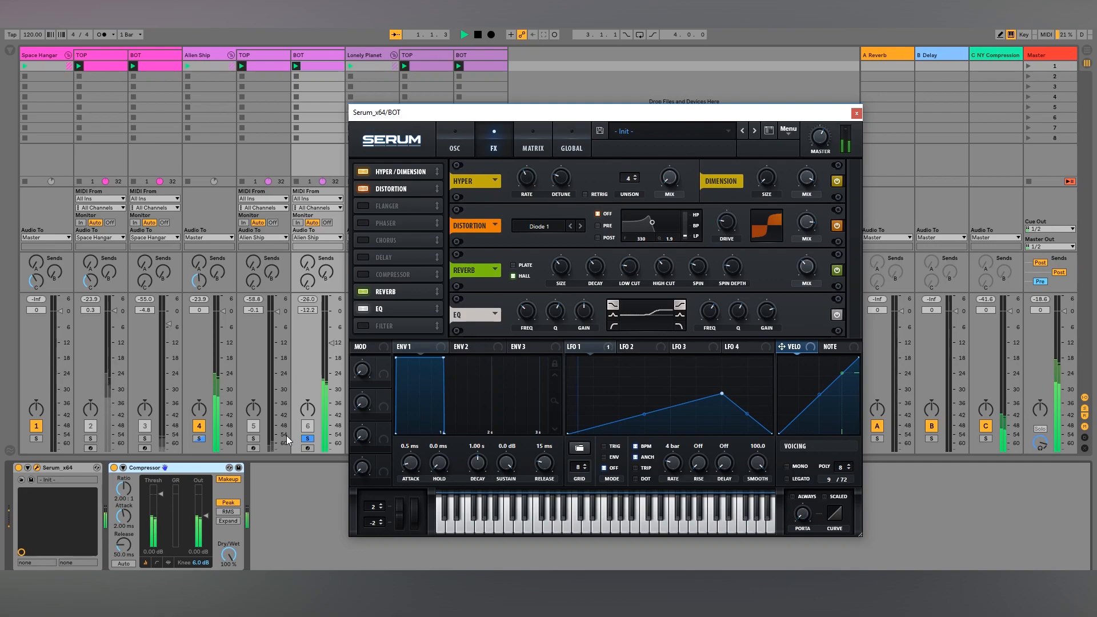
{"action": "left_click", "coordinate": [463, 144]}
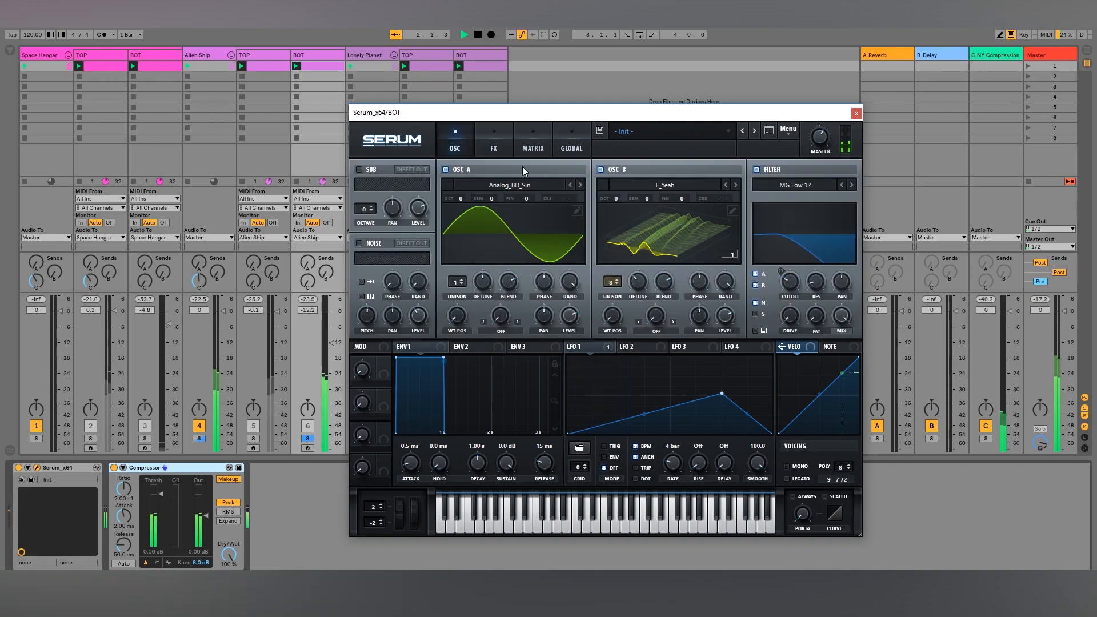
{"action": "left_click", "coordinate": [601, 170]}
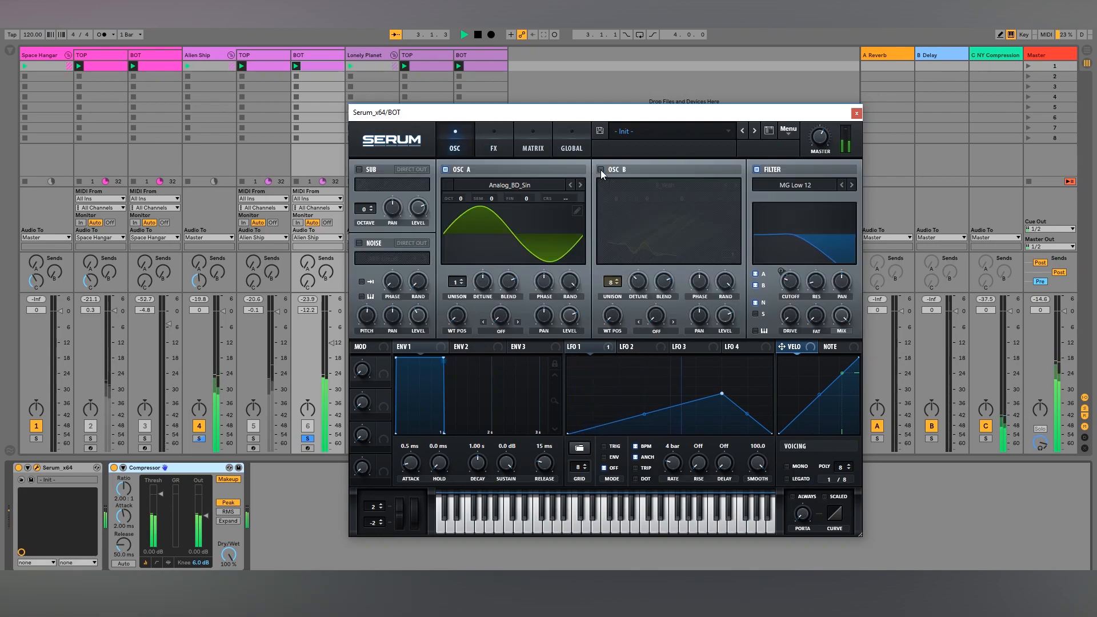